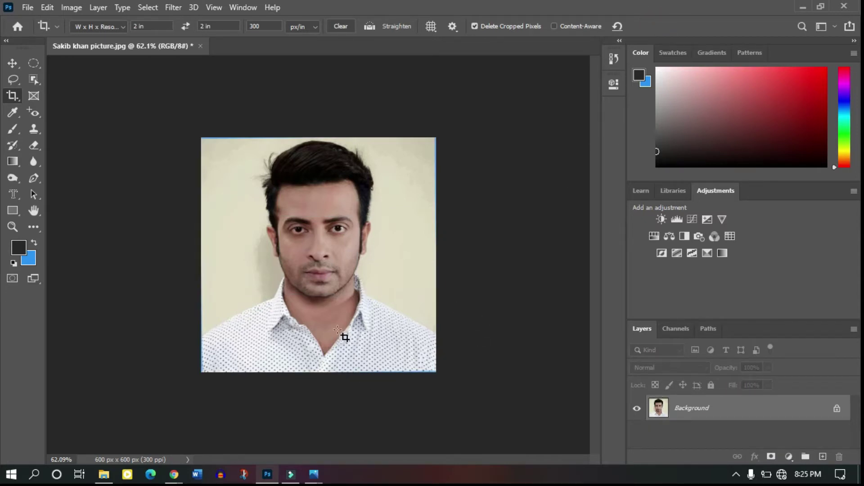
Brighten the midtones with a Curves point raised from input 116 to output 131.
key(ctrl)
key(ctrl+m)
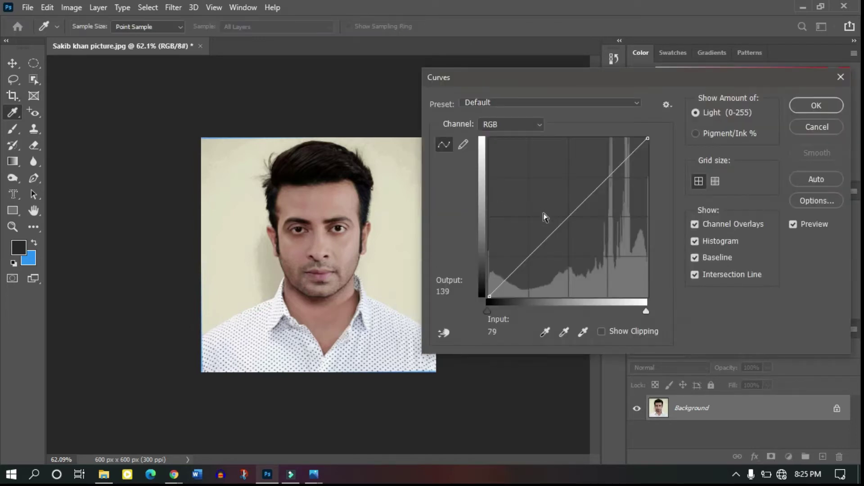
mouse_move(566, 218)
mouse_down()
mouse_move(560, 211)
mouse_move(575, 228)
mouse_move(561, 214)
mouse_up()
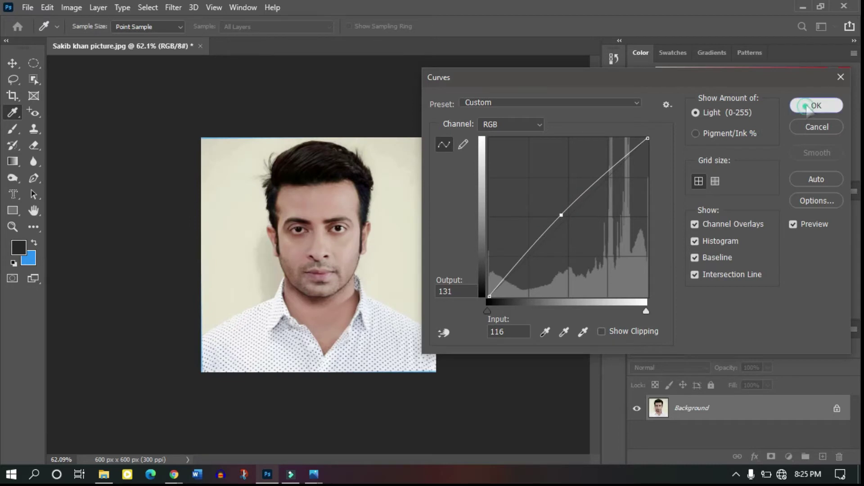
click(811, 107)
key(c)
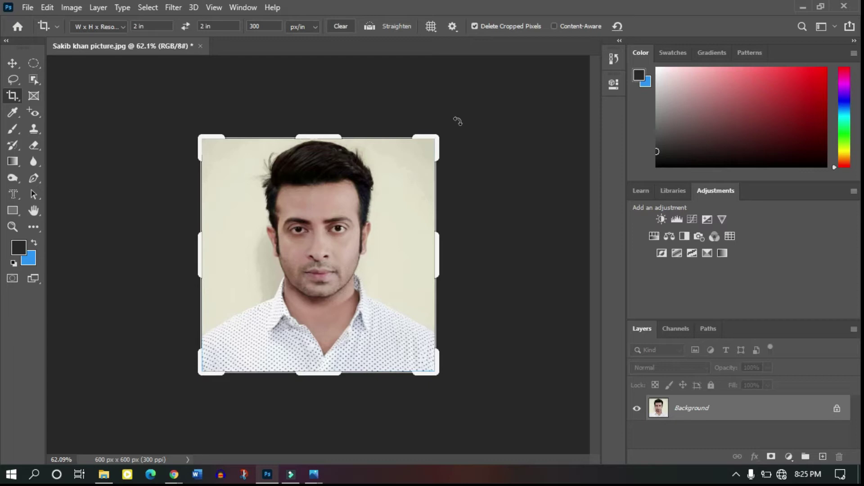
key(ctrl+a)
key(ctrl+t)
mouse_move(465, 131)
mouse_down()
mouse_move(448, 110)
mouse_move(475, 129)
mouse_move(463, 116)
mouse_up()
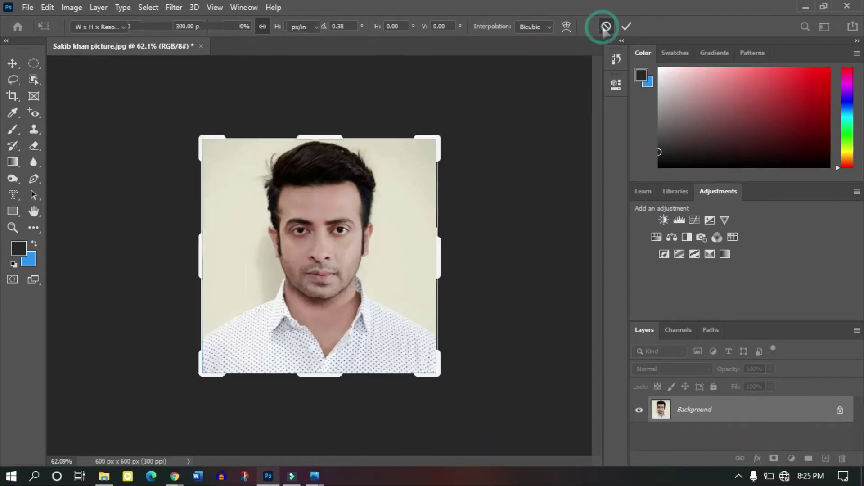
click(605, 26)
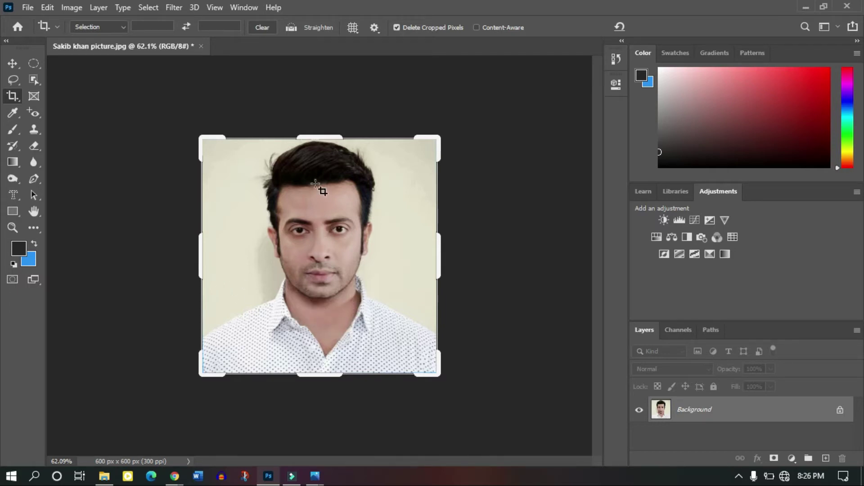
Zoom in and sample the forehead's skin tone as the paint colour.
scroll(327, 213, up, 3)
scroll(320, 206, up, 2)
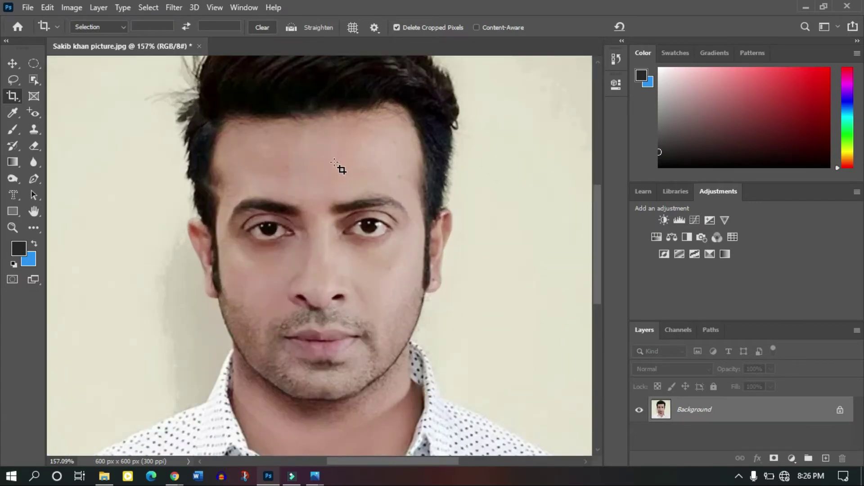
key(i)
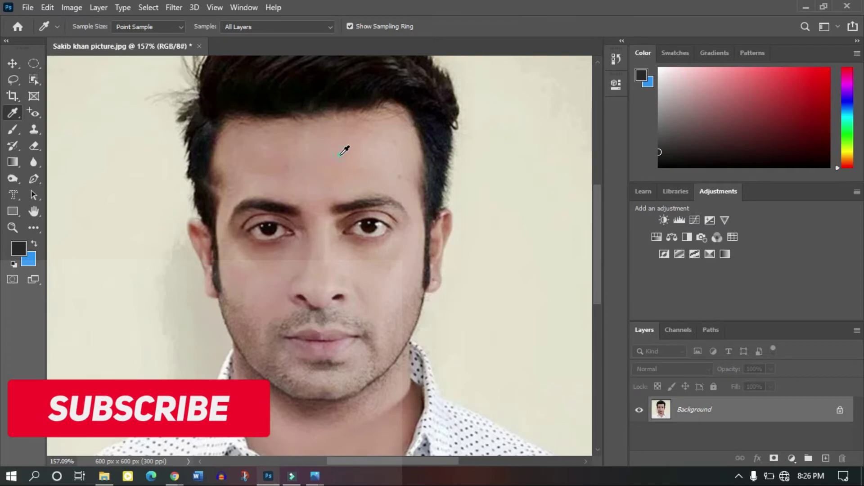
click(345, 150)
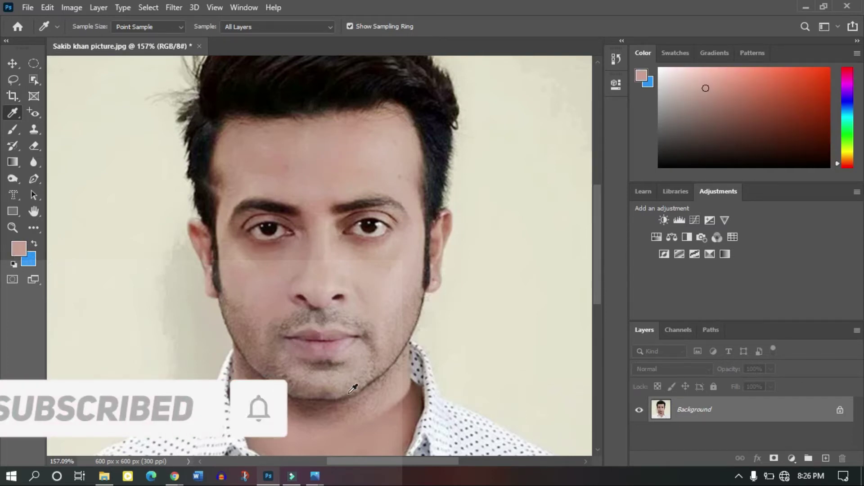
Paint the skin tone at 29% opacity over the neck and left collar edge.
scroll(379, 397, down, 1)
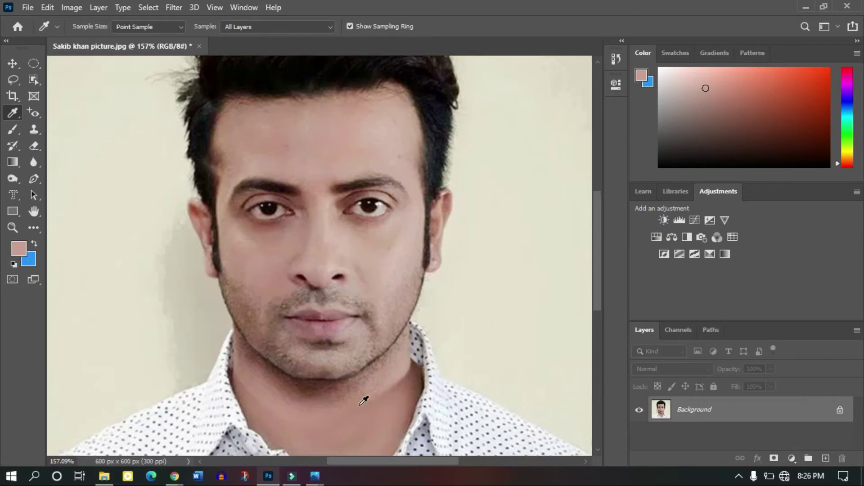
drag(13, 130, 57, 132)
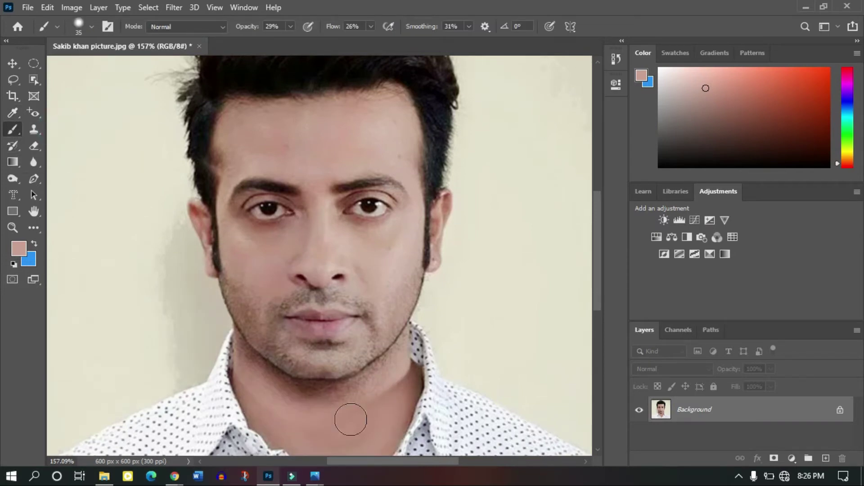
scroll(402, 359, down, 1)
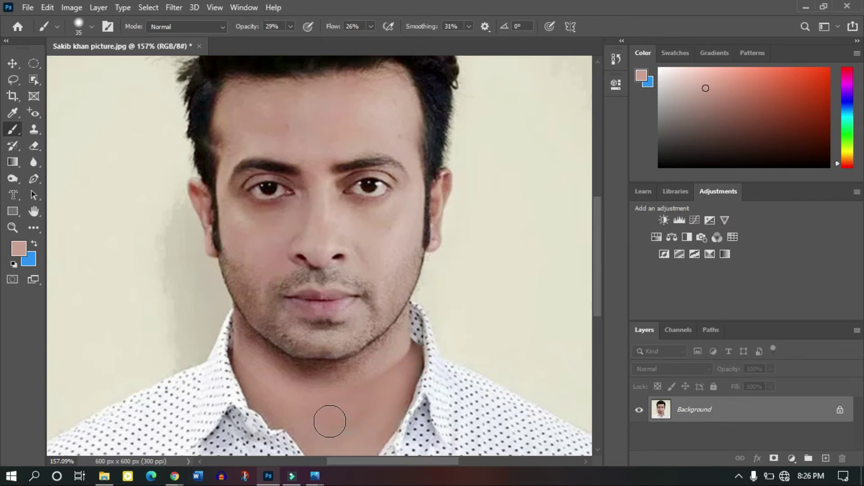
scroll(330, 417, down, 1)
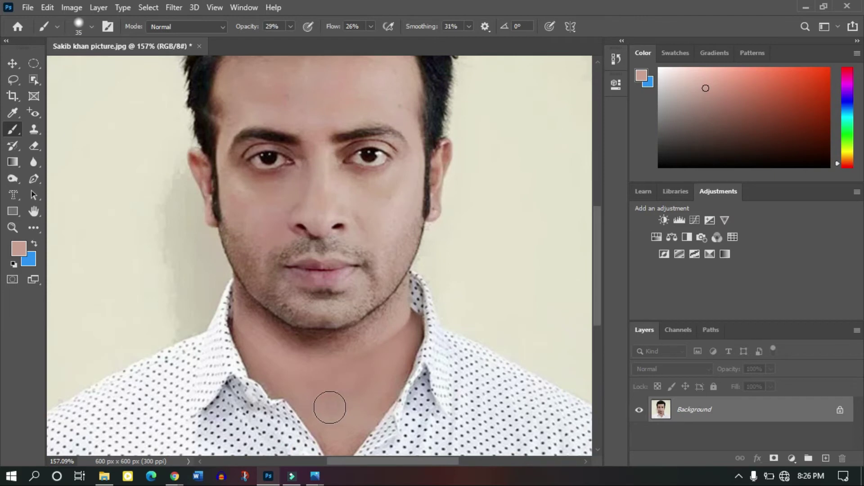
drag(302, 391, 270, 359)
mouse_move(219, 325)
mouse_down()
mouse_move(262, 350)
mouse_move(263, 337)
mouse_move(315, 351)
mouse_move(365, 340)
mouse_move(347, 403)
mouse_up()
scroll(345, 400, down, 3)
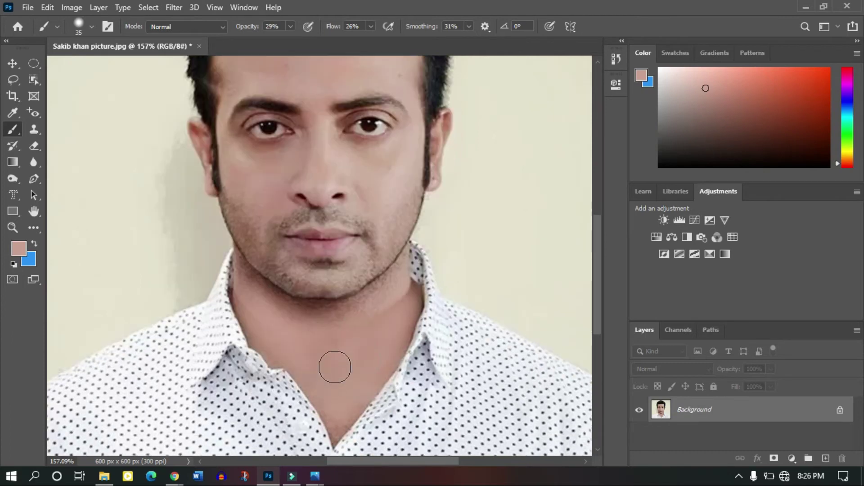
scroll(334, 368, down, 5)
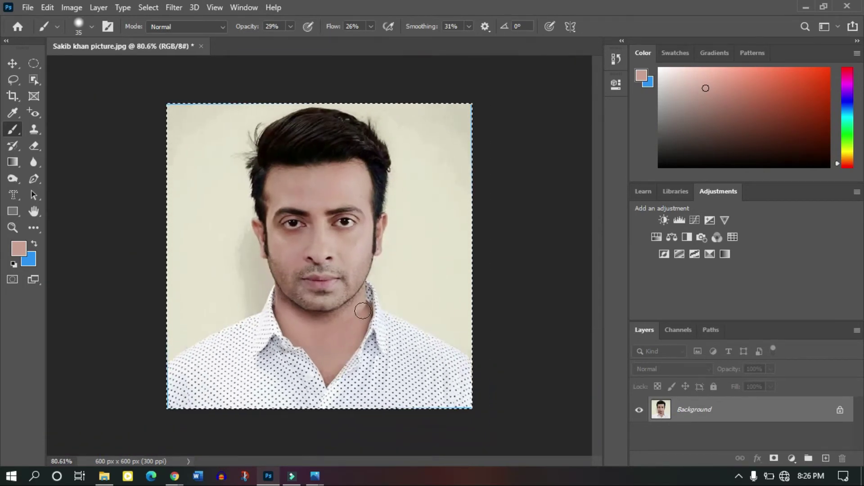
scroll(354, 314, up, 4)
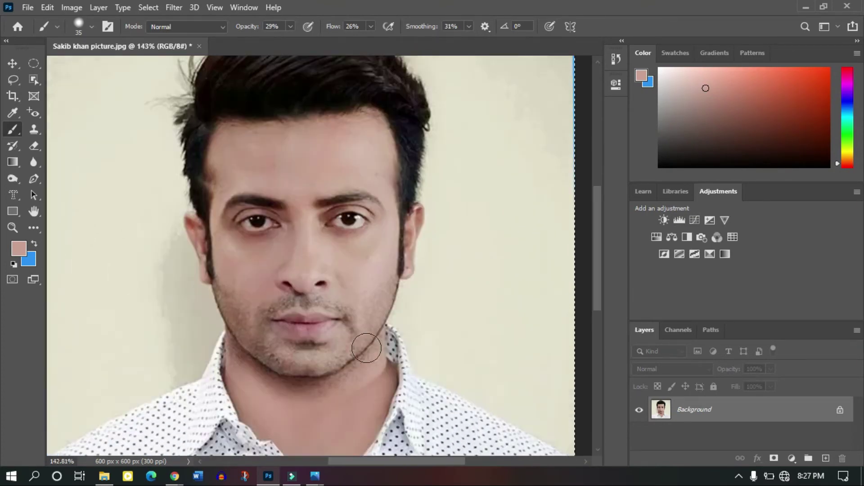
scroll(464, 257, up, 3)
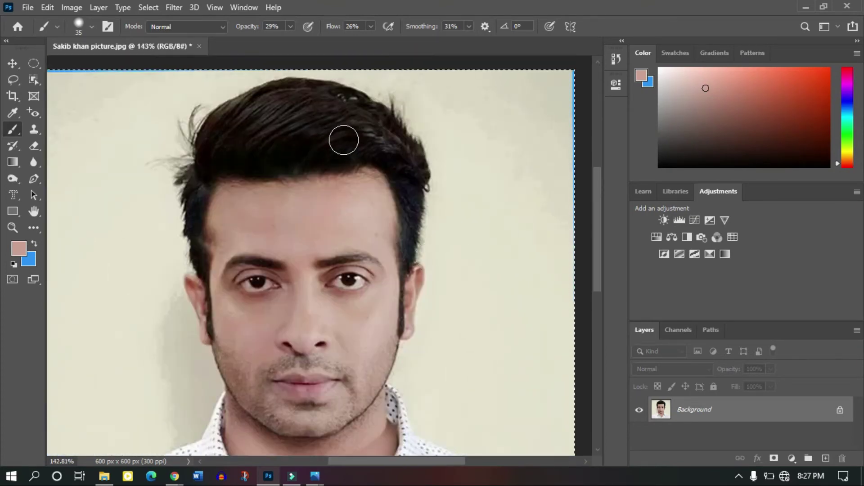
Select the Burn tool on the midtones range and shrink the brush to size 45.
click(13, 179)
click(56, 191)
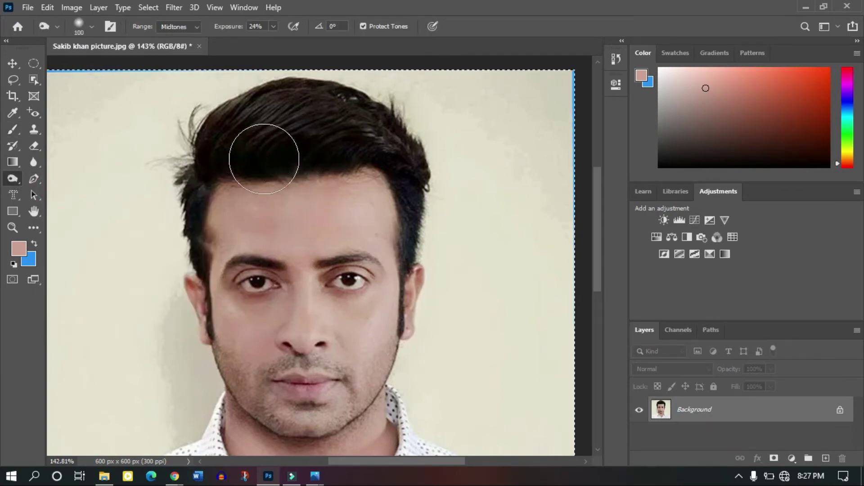
key(bracketleft)
key(bracketleft)
key(bracketleft)
key(bracketleft)
key(bracketleft)
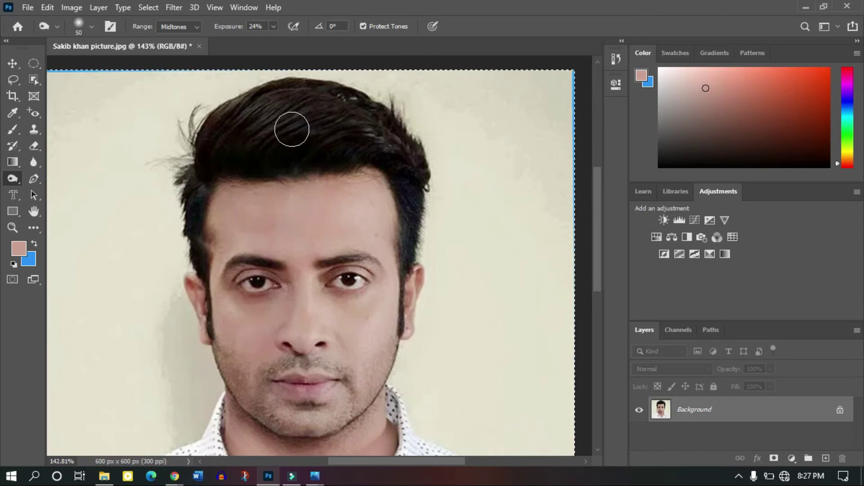
key(bracketleft)
Darken the hair highlights with the 24%-exposure burn brush.
mouse_move(290, 128)
mouse_down()
mouse_move(336, 112)
mouse_move(357, 120)
mouse_move(308, 116)
mouse_up()
key(bracketright)
key(bracketright)
key(bracketleft)
key(bracketleft)
mouse_move(306, 123)
mouse_down()
mouse_move(359, 116)
mouse_move(334, 139)
mouse_move(369, 116)
mouse_move(284, 121)
mouse_move(296, 106)
mouse_move(344, 112)
mouse_up()
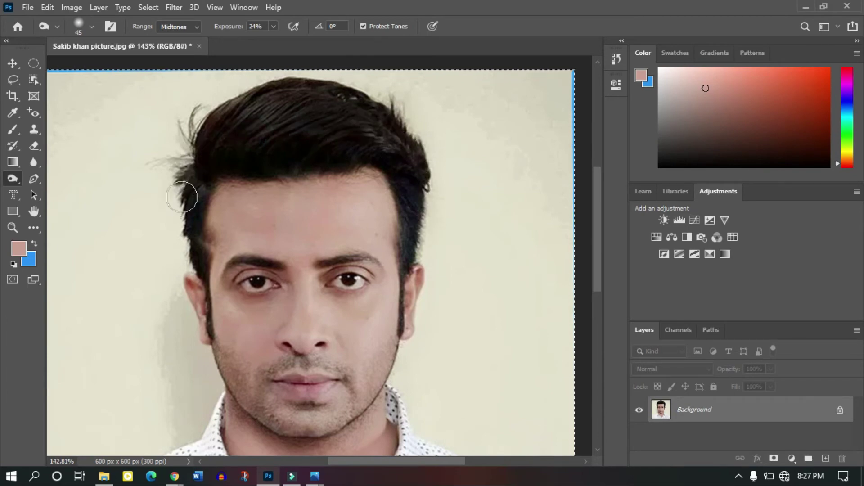
scroll(246, 194, down, 5)
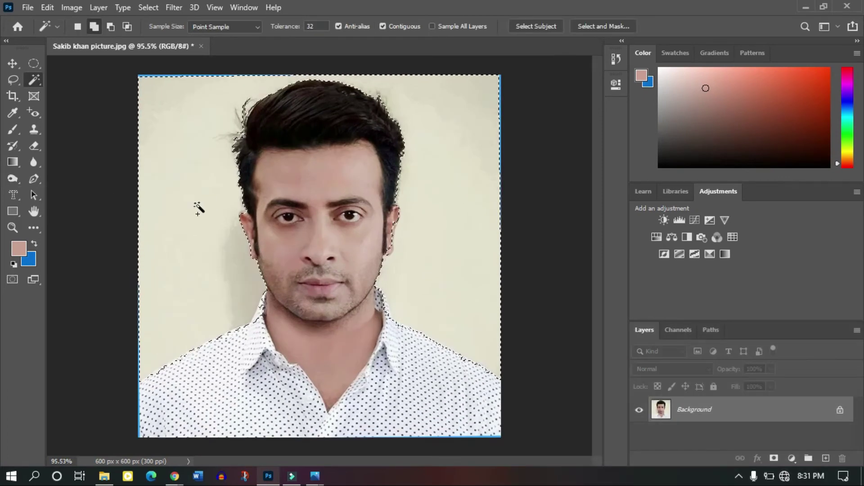
Select the plain background with the Magic Wand and add the shadow beside the neck.
click(91, 252)
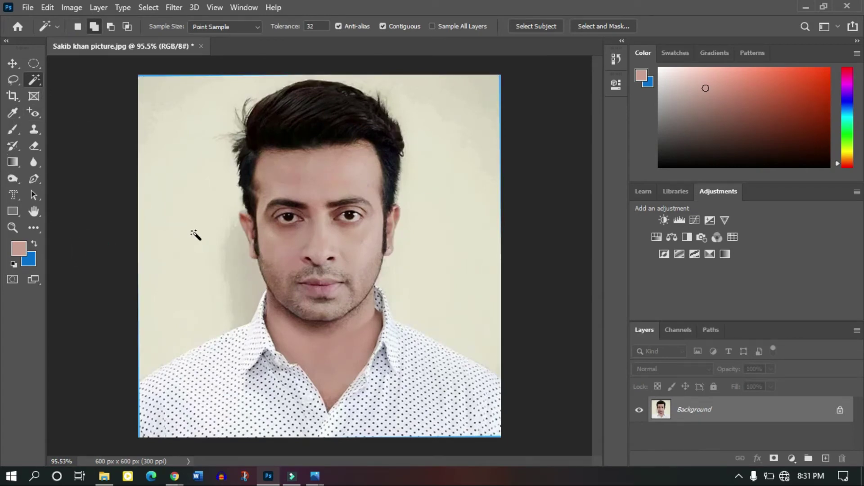
right_click(39, 84)
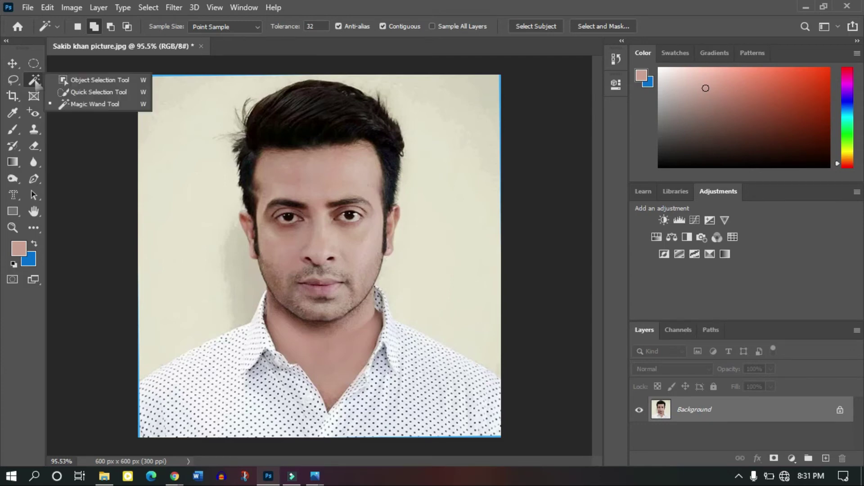
click(80, 109)
click(191, 183)
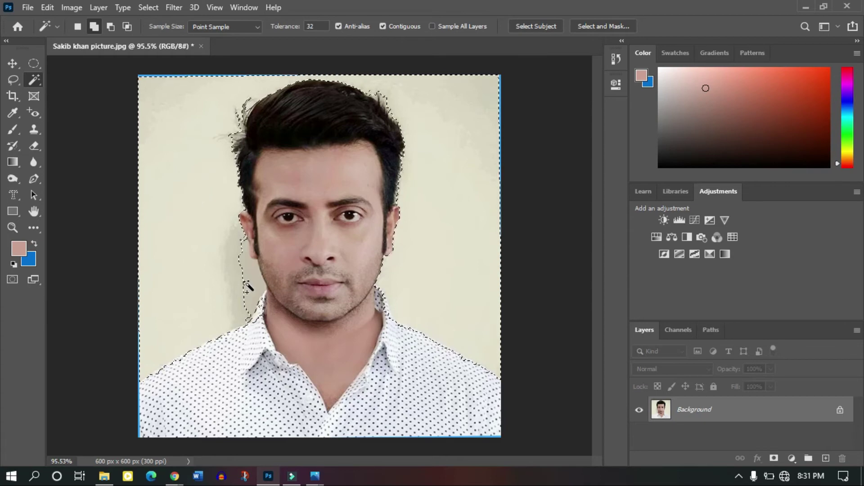
scroll(243, 279, up, 5)
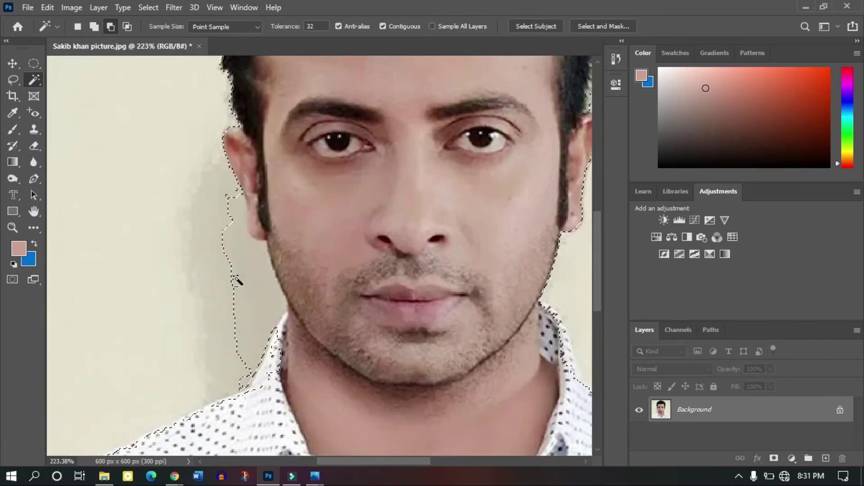
key(shift)
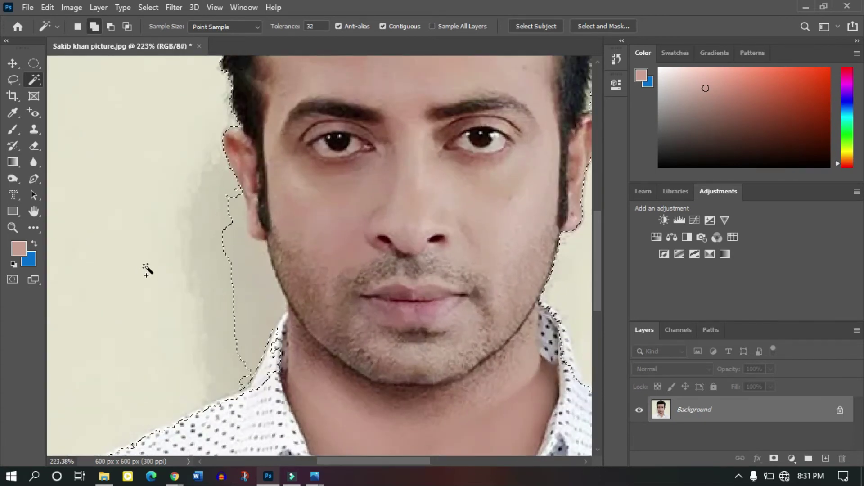
scroll(144, 268, down, 5)
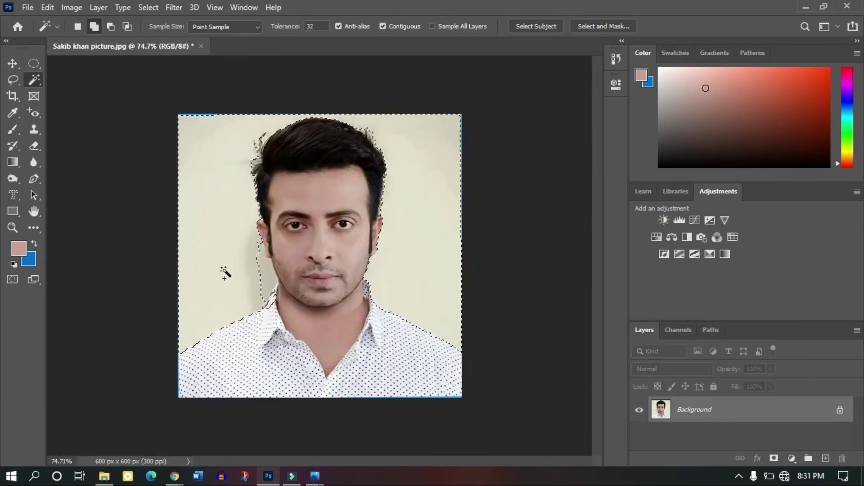
shift+click(260, 279)
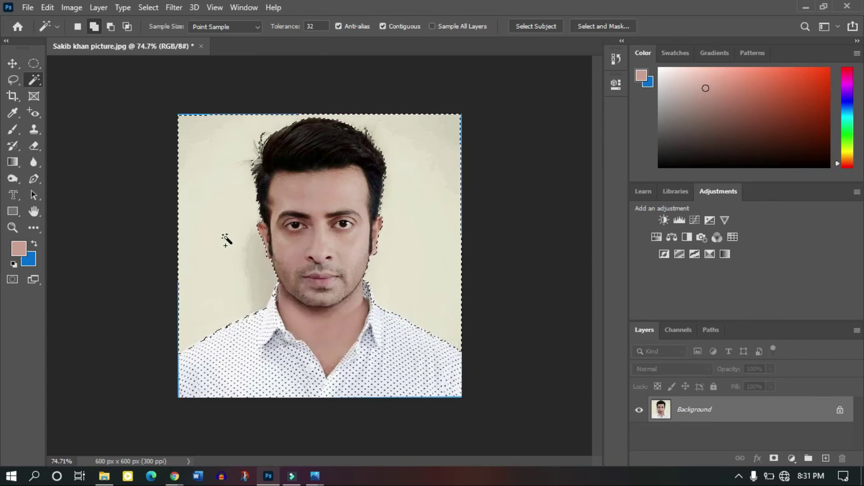
Feather the selection with a 2-pixel radius.
right_click(226, 240)
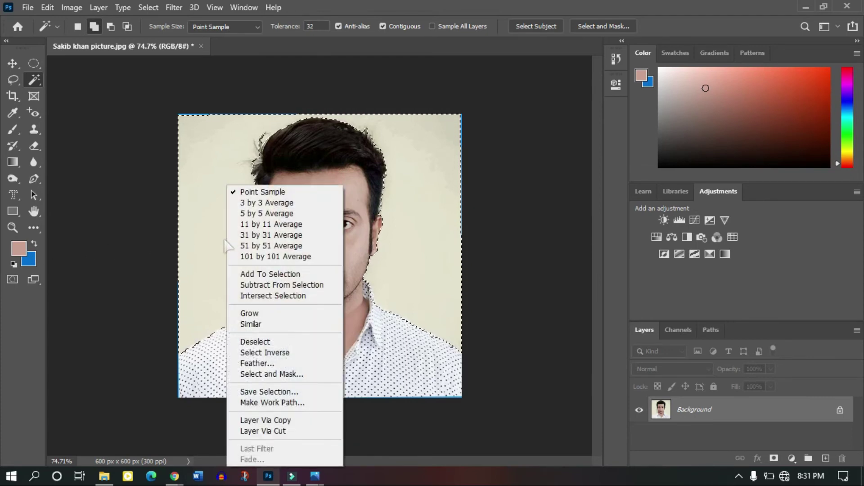
click(261, 363)
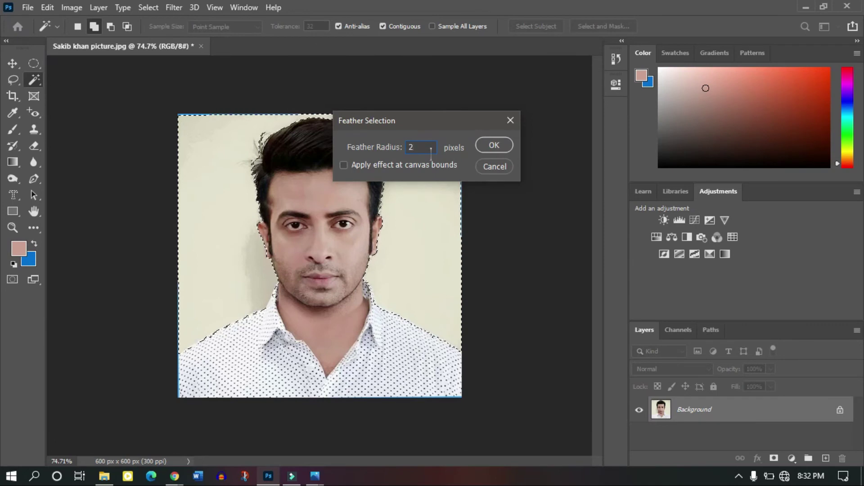
click(486, 145)
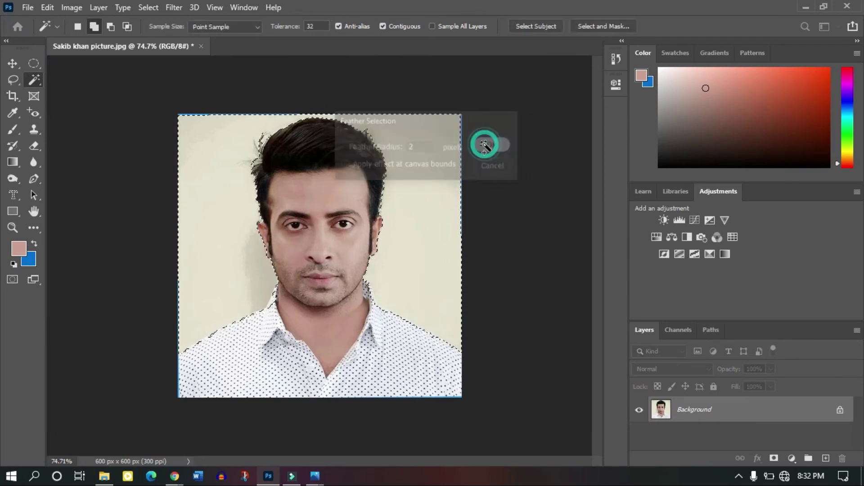
Set the background colour to bright blue, fill the selected background with it, and deselect.
click(31, 262)
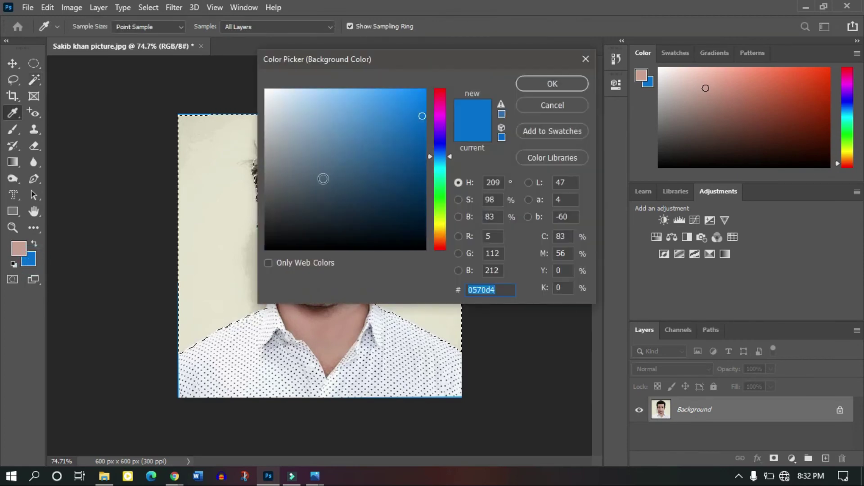
drag(399, 121, 406, 99)
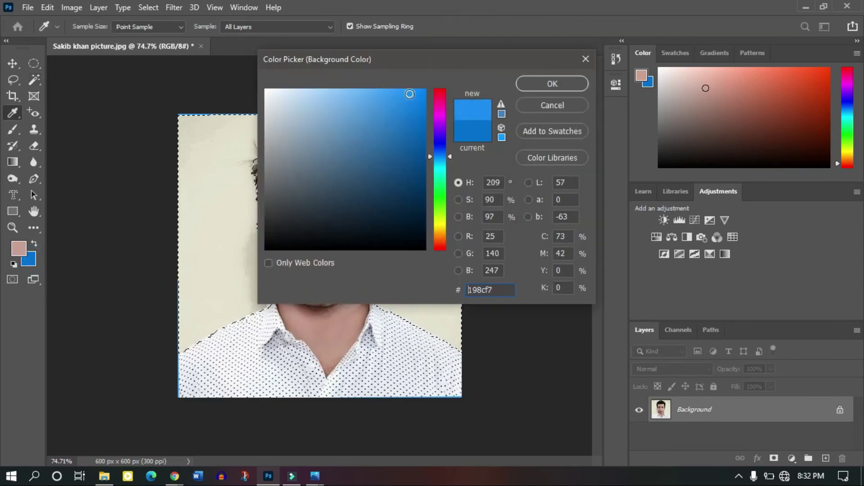
click(553, 84)
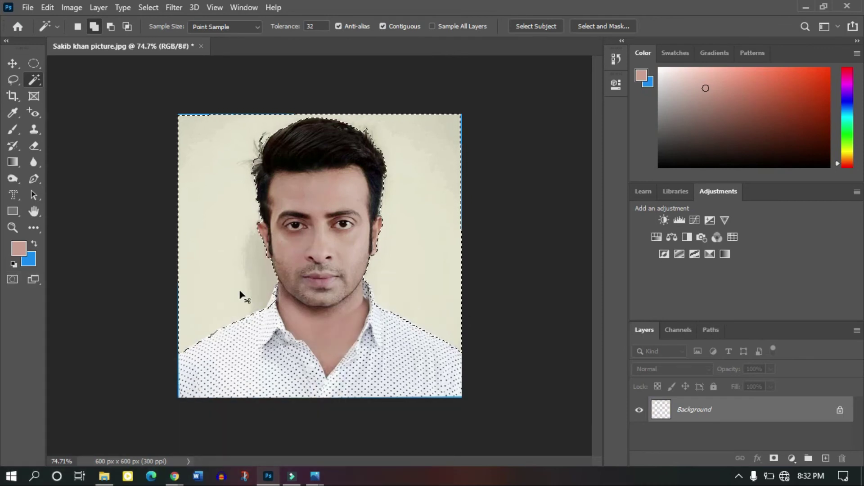
key(ctrl+BackSpace)
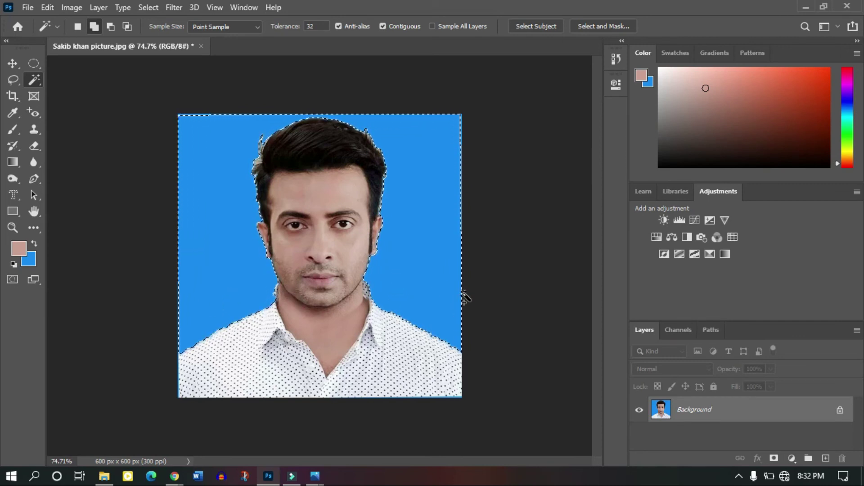
click(122, 296)
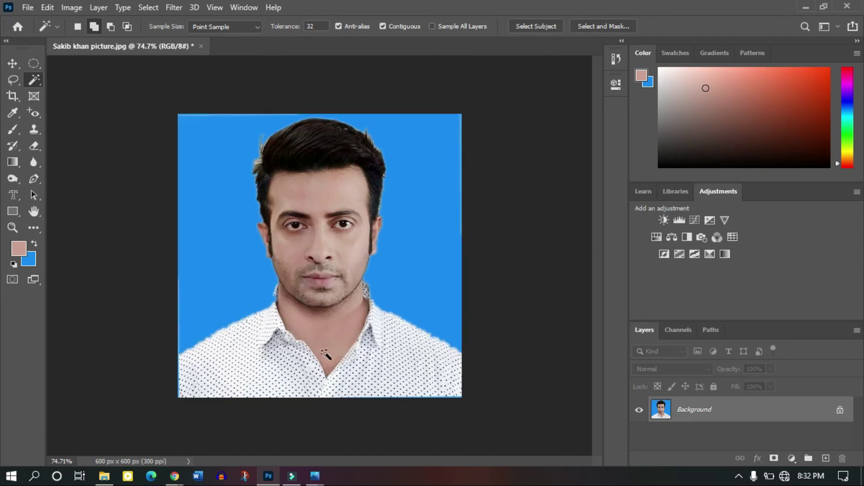
Save the portrait to Downloads as a new JPEG named after the subject, quality 8 (High), progressive.
scroll(127, 198, down, 4)
scroll(127, 198, down, 1)
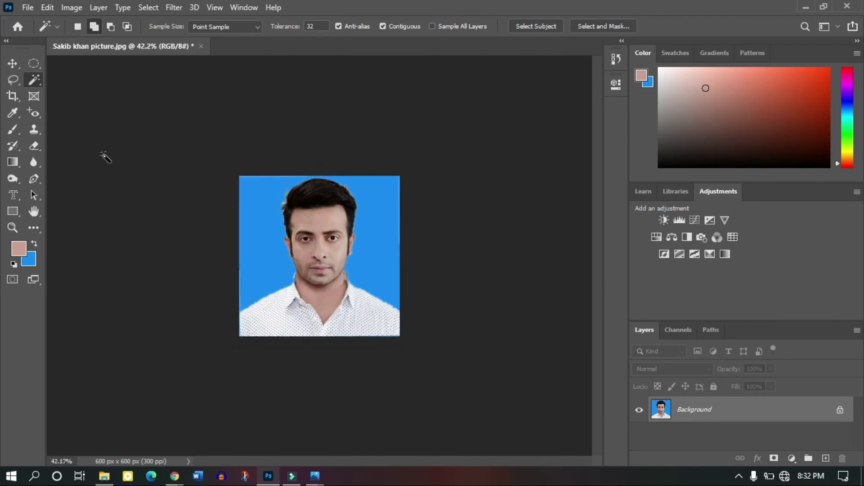
click(28, 7)
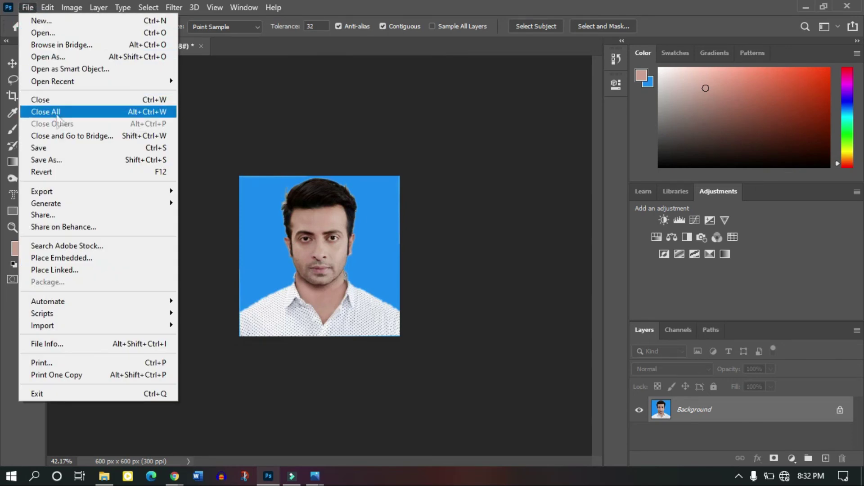
click(67, 158)
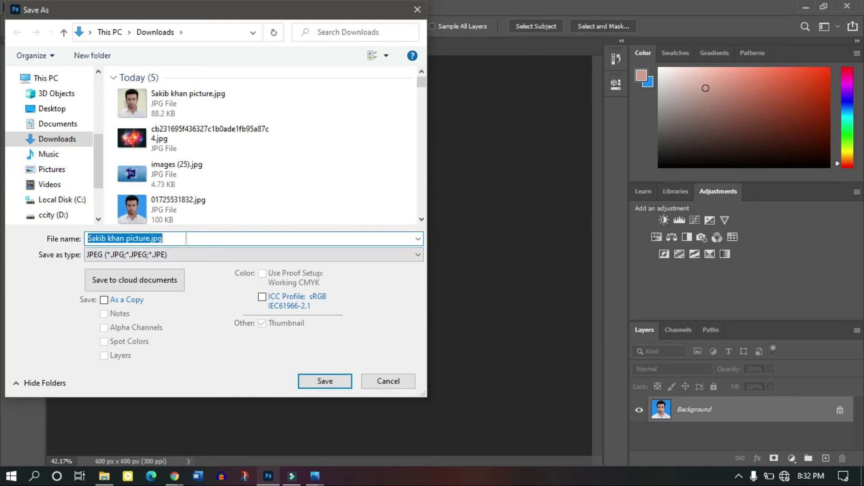
key(BackSpace)
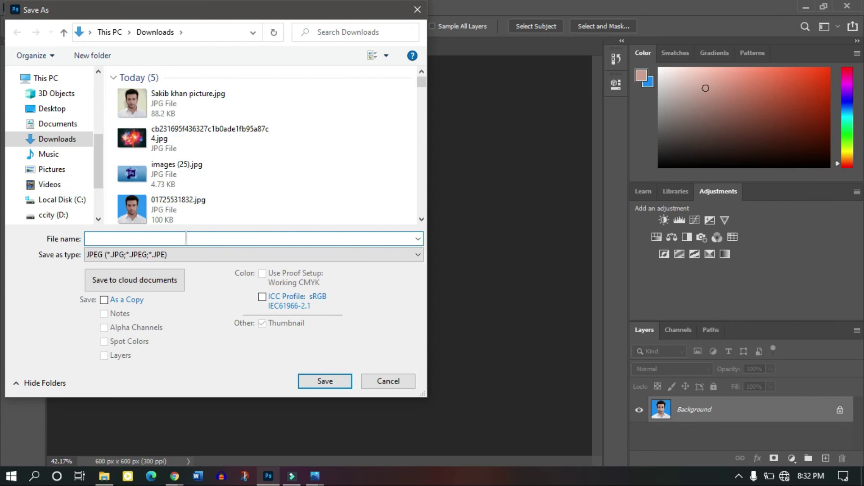
text(01)
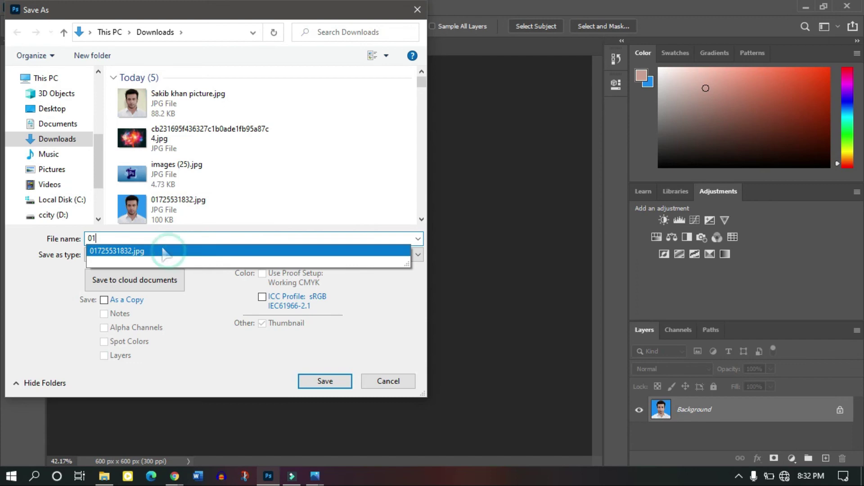
click(164, 251)
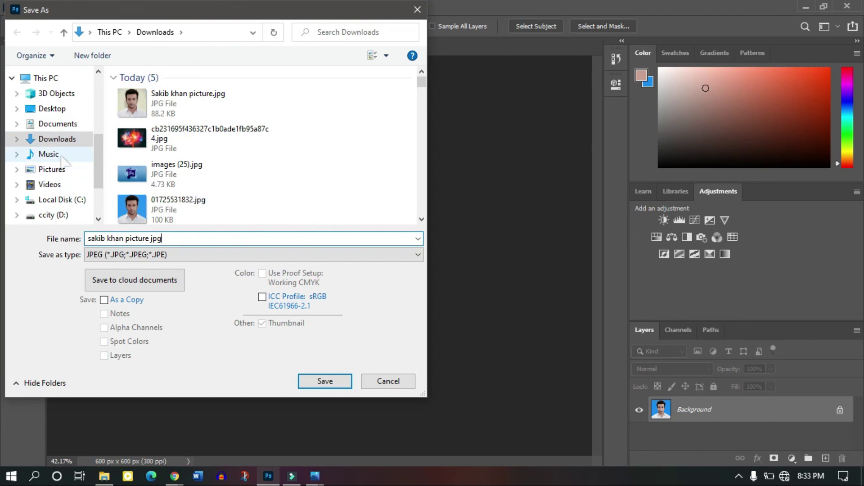
click(326, 381)
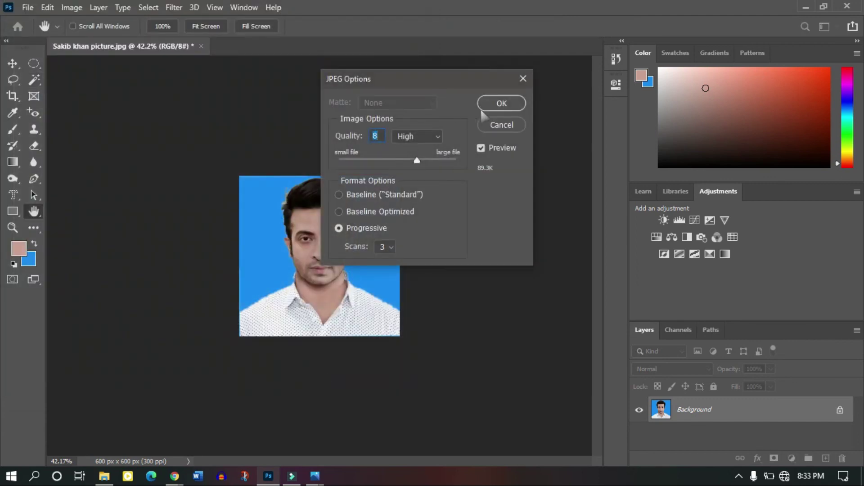
key(w)
click(511, 105)
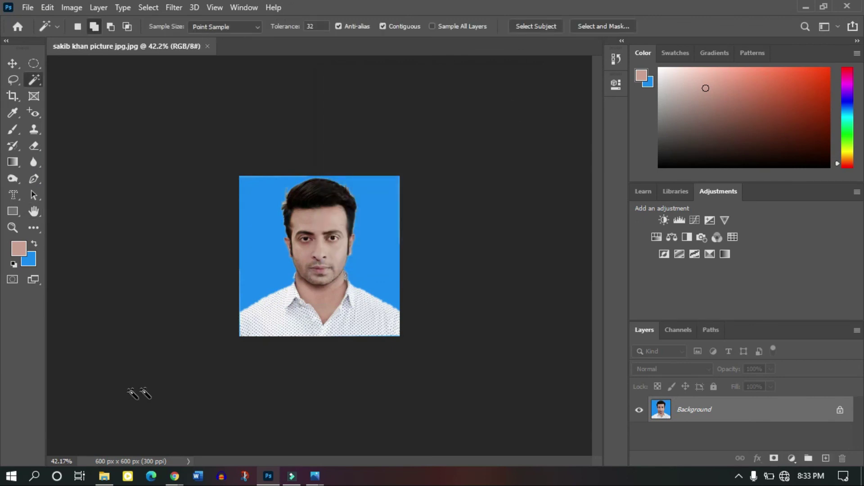